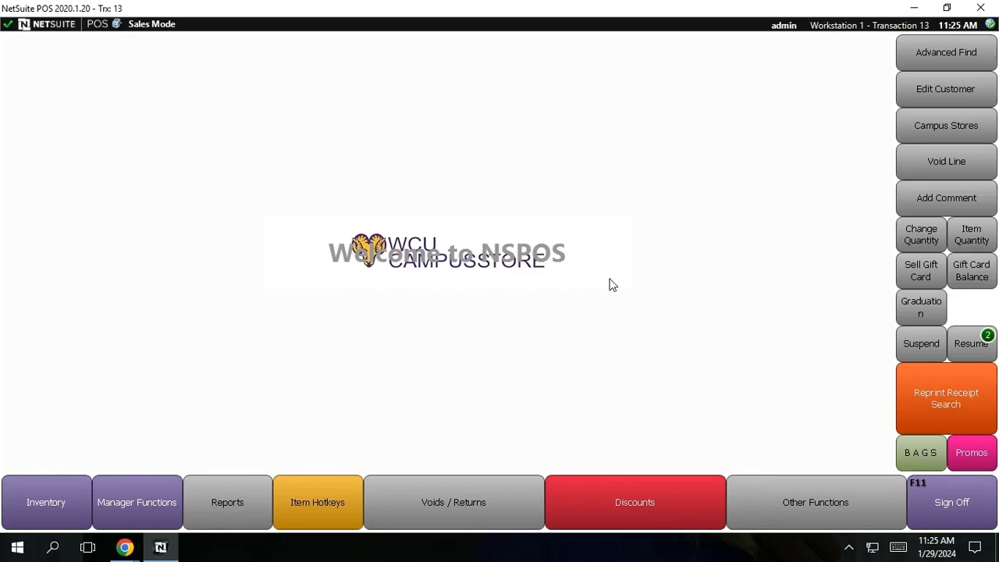
# Find the Button Edit function in the function list by searching for "button edit" and run it
pyautogui.press('F12')
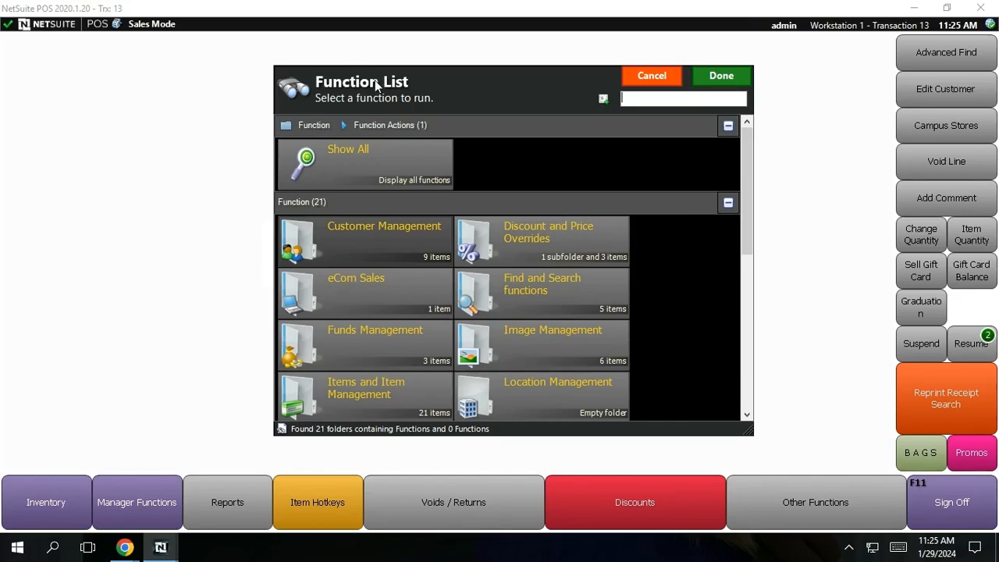
pyautogui.click(647, 98)
pyautogui.write('button edit')
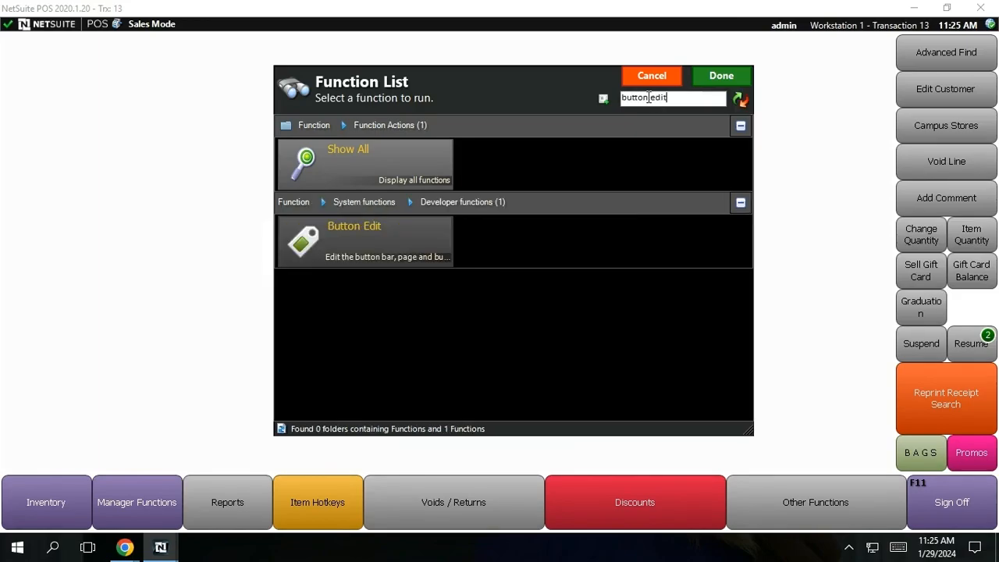
pyautogui.click(376, 248)
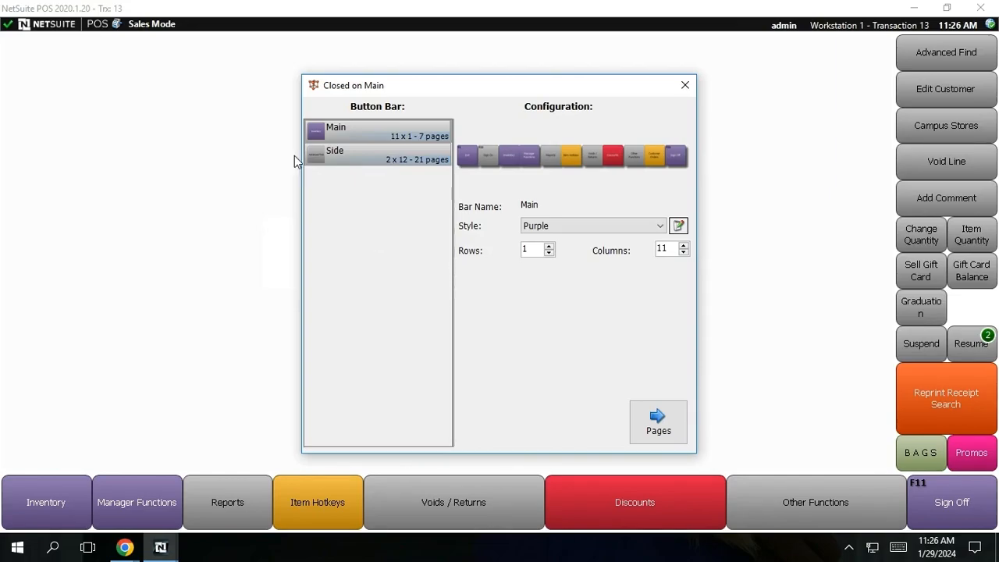
# Open the button list of the Sales page on the Side button bar
pyautogui.click(343, 157)
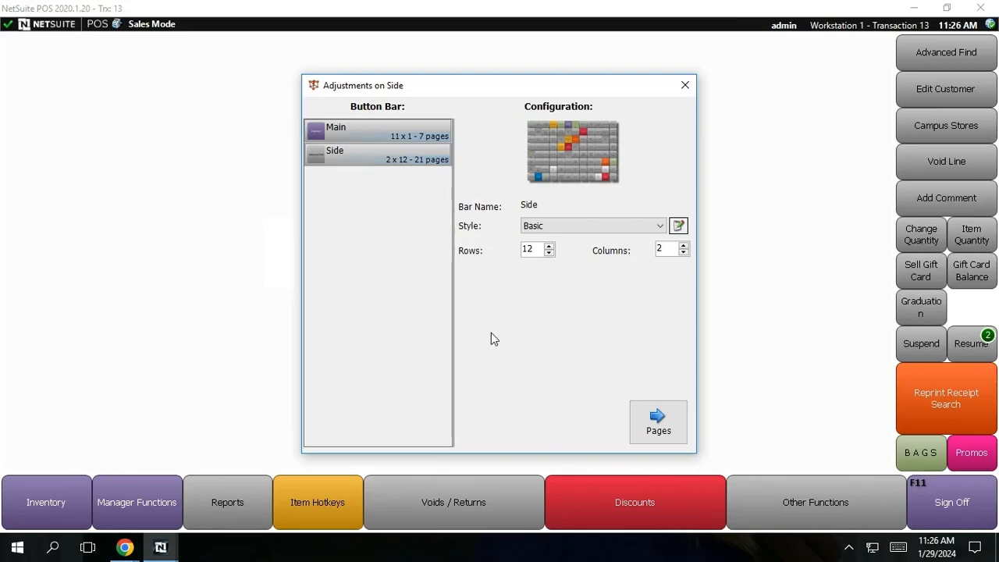
pyautogui.click(652, 422)
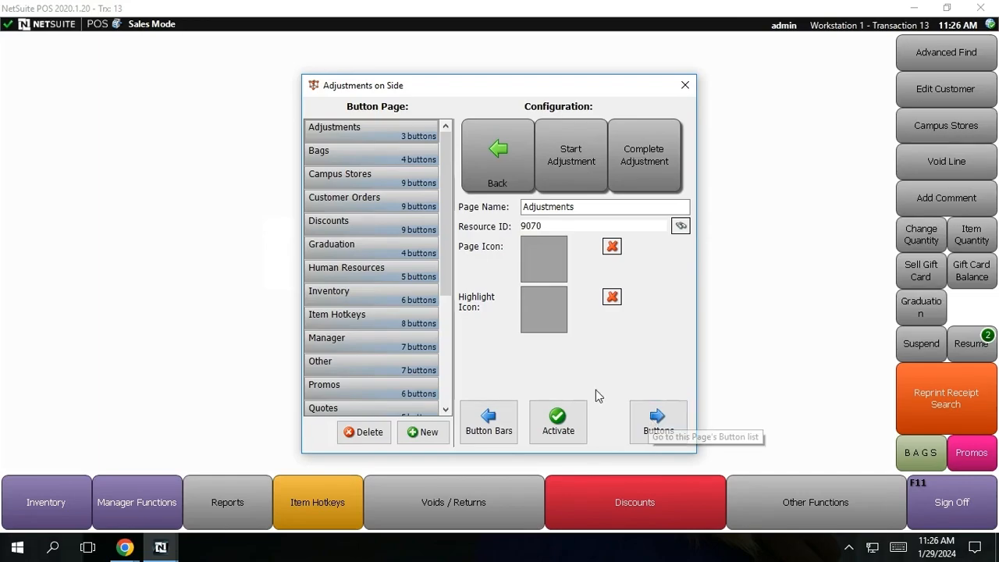
pyautogui.moveTo(447, 244); pyautogui.dragTo(421, 357)
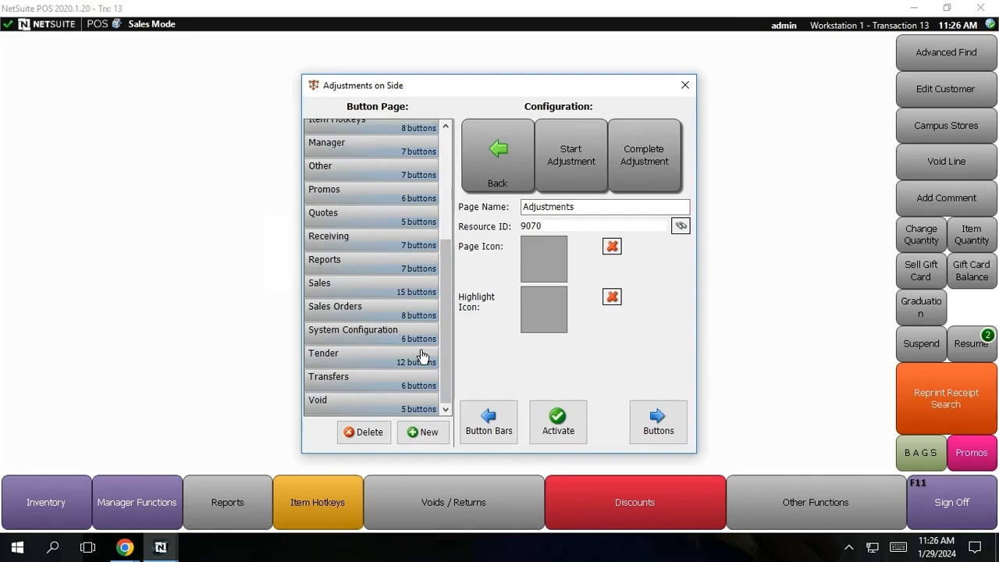
pyautogui.doubleClick(352, 288)
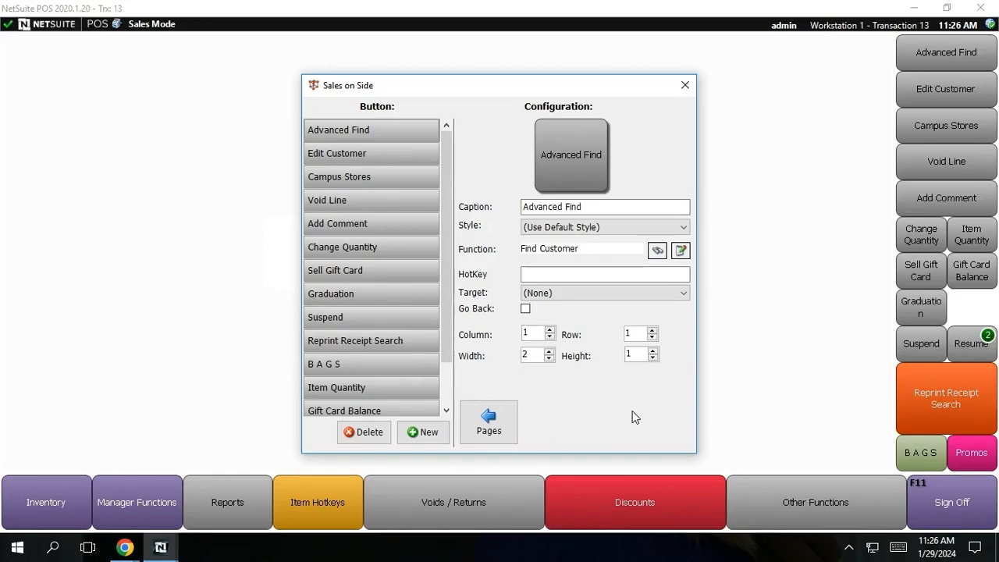
# Add a new button to the Sales page and start creating a new function for it
pyautogui.click(414, 435)
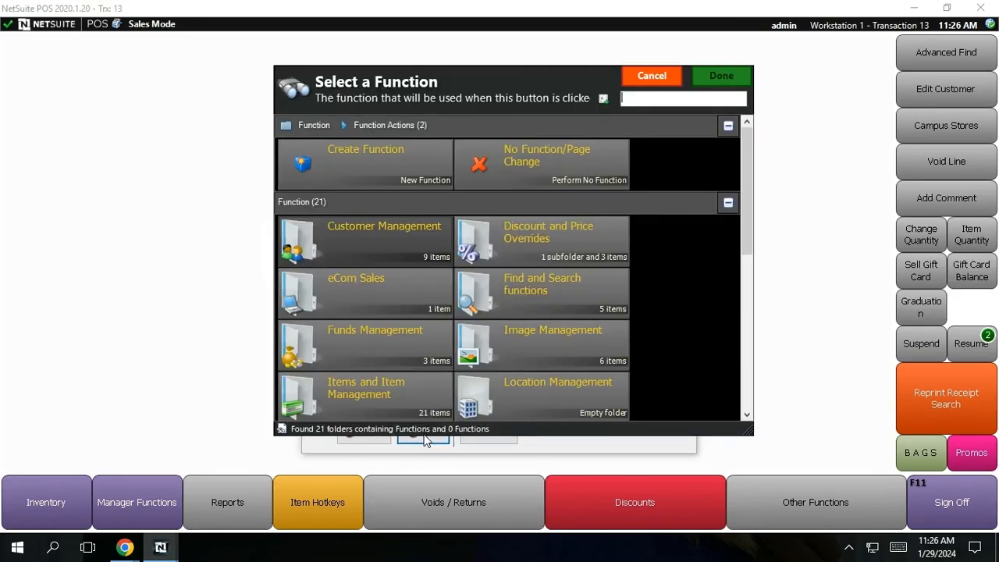
pyautogui.click(344, 172)
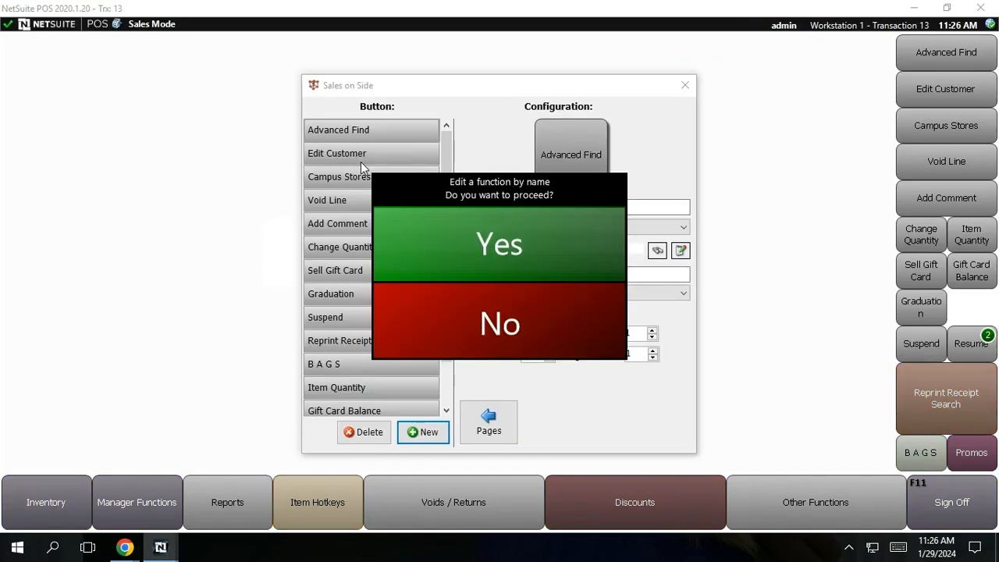
pyautogui.click(497, 245)
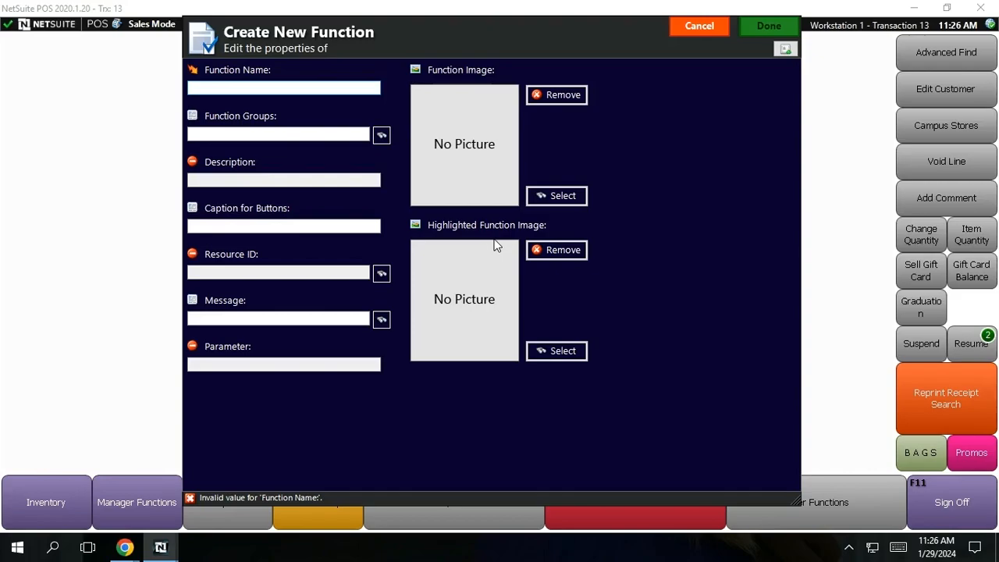
# Enter 999T as the new function's name, description and caption for buttons
pyautogui.click(243, 87)
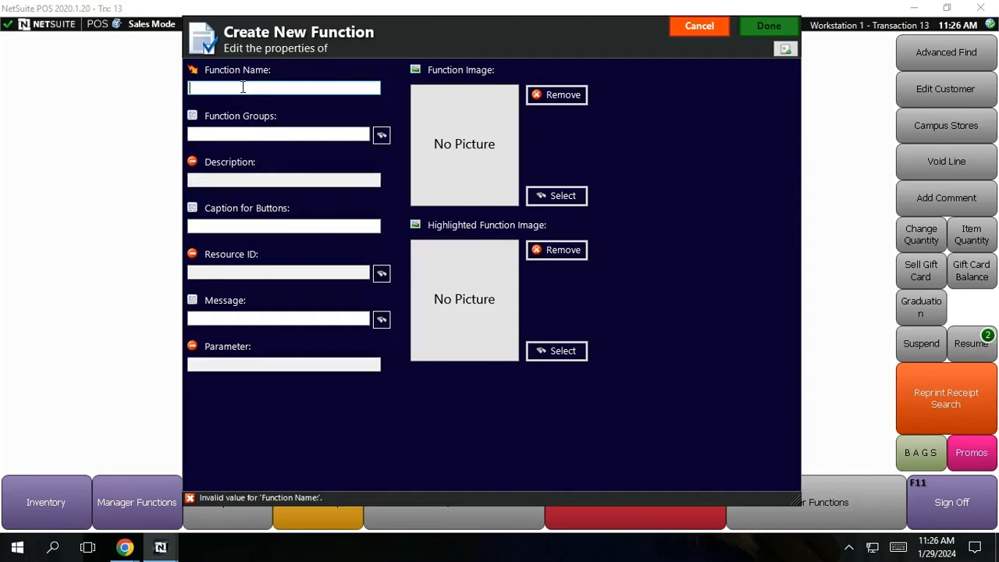
pyautogui.write('999T')
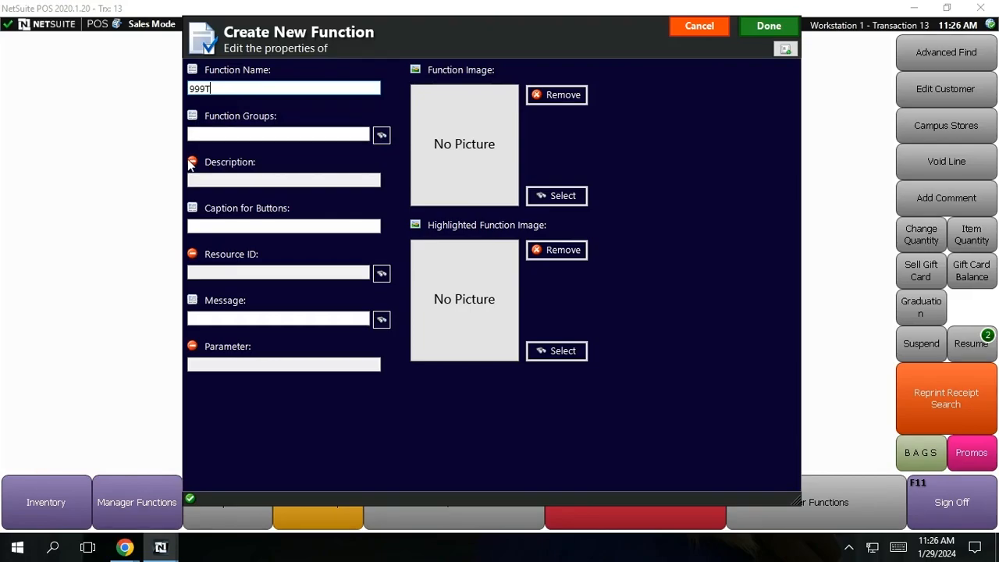
pyautogui.click(216, 181)
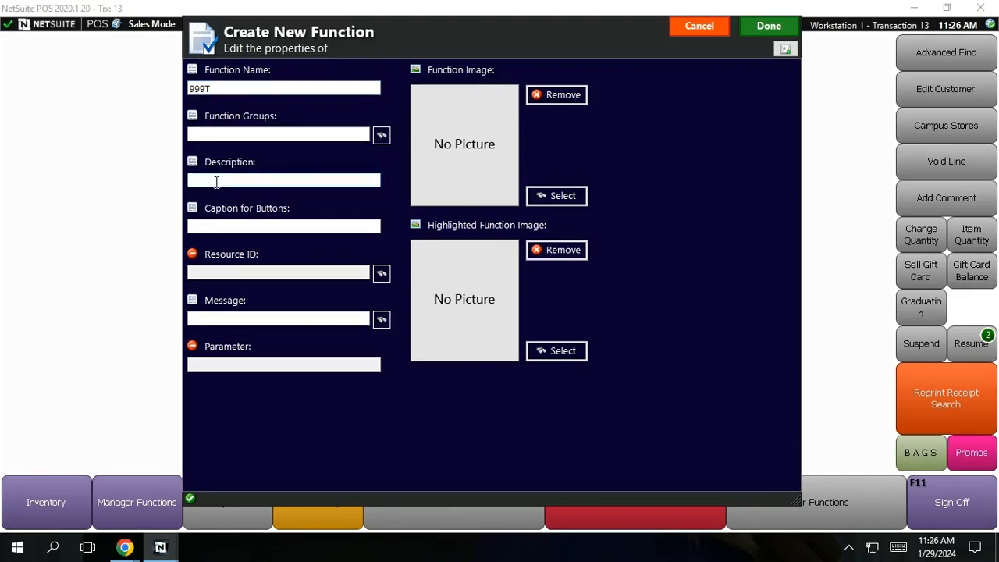
pyautogui.write('999T')
pyautogui.click(208, 224)
pyautogui.write('999T')
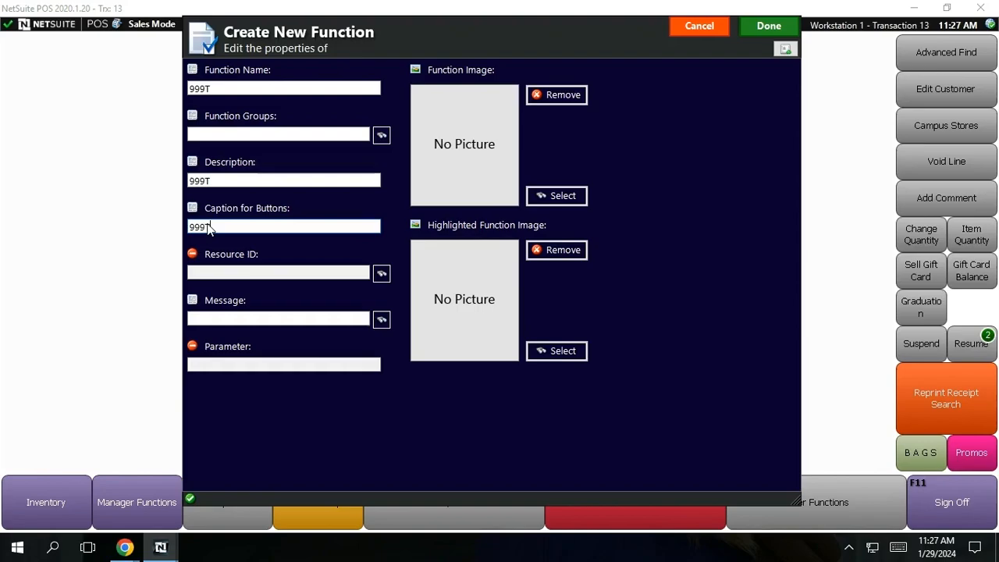
# Set the function's resource ID to 2 and its message to RunDefaultAction
pyautogui.click(204, 271)
pyautogui.write('2')
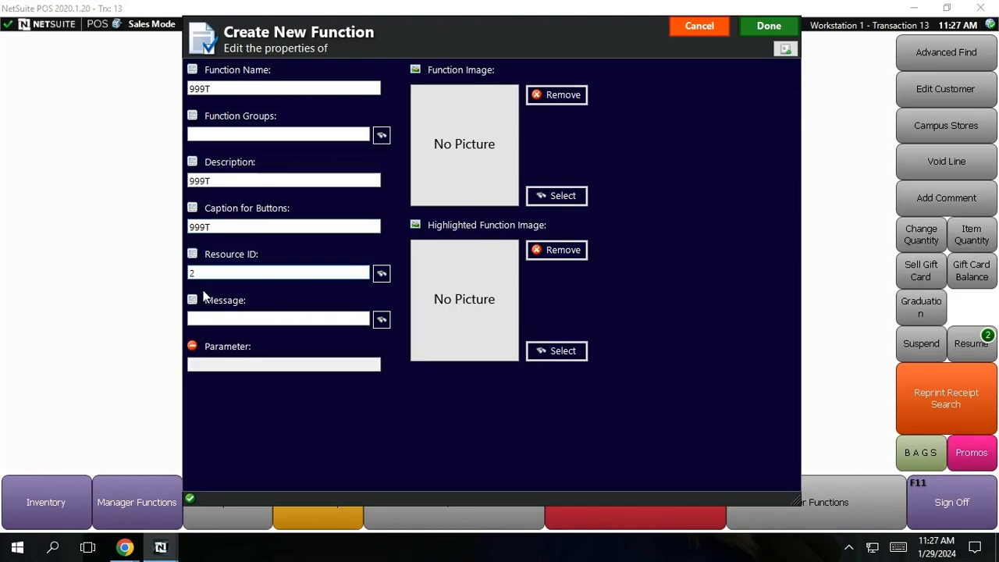
pyautogui.click(204, 315)
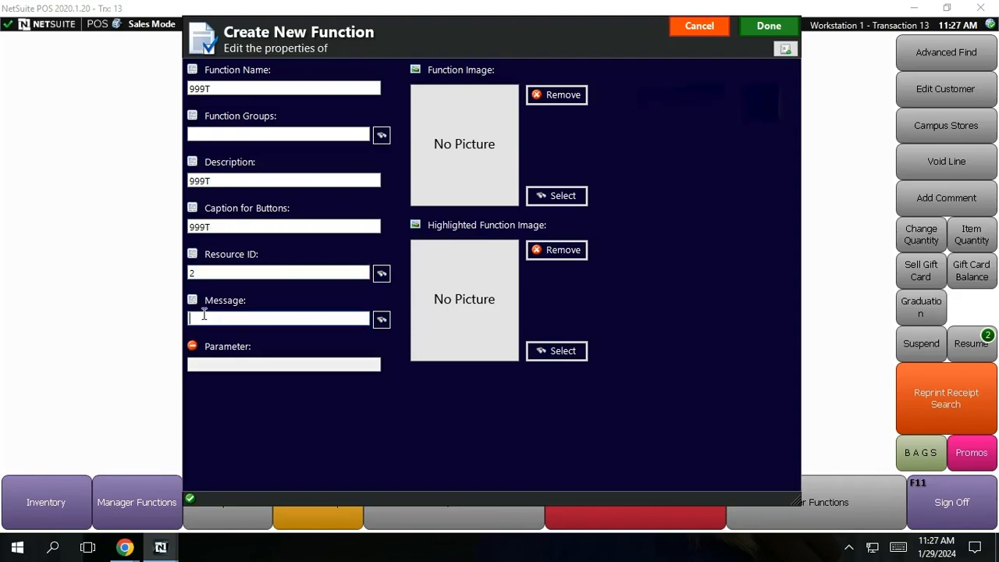
pyautogui.write('Run')
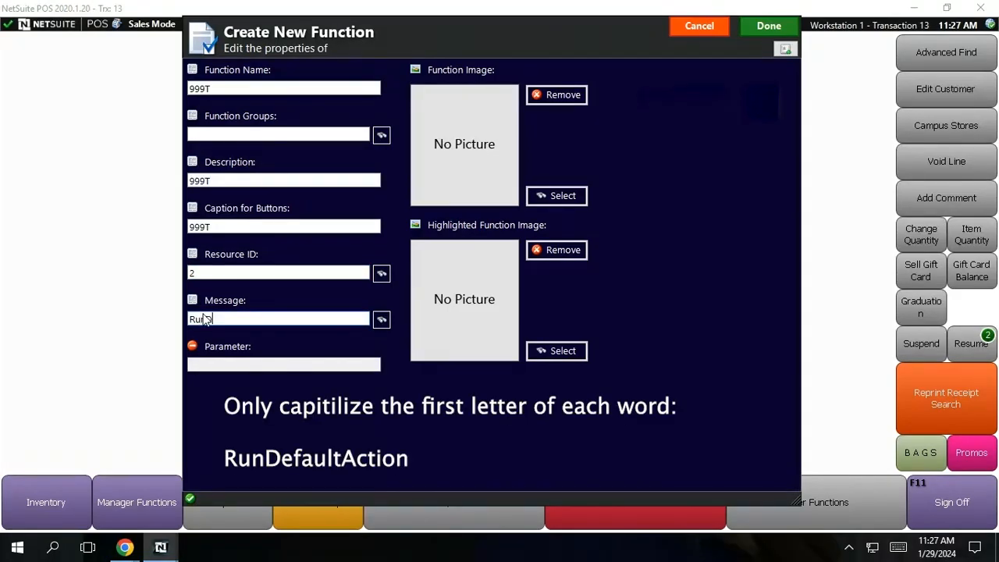
pyautogui.write('DefaultAction')
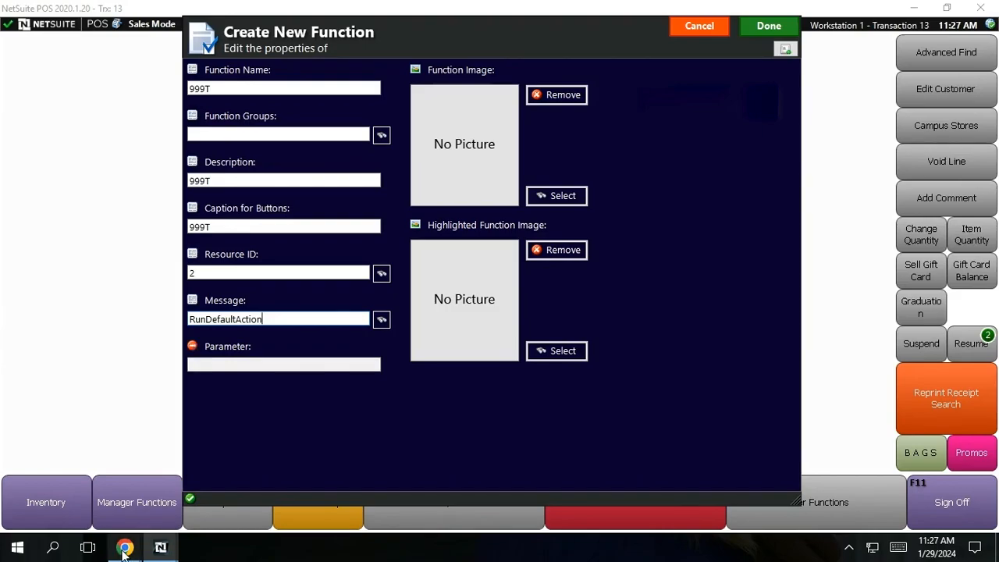
# Switch to NetSuite in Chrome, search for "orientation", open the Orientation SST 2022/2023 inventory item and select its internal ID
pyautogui.moveTo(124, 551)
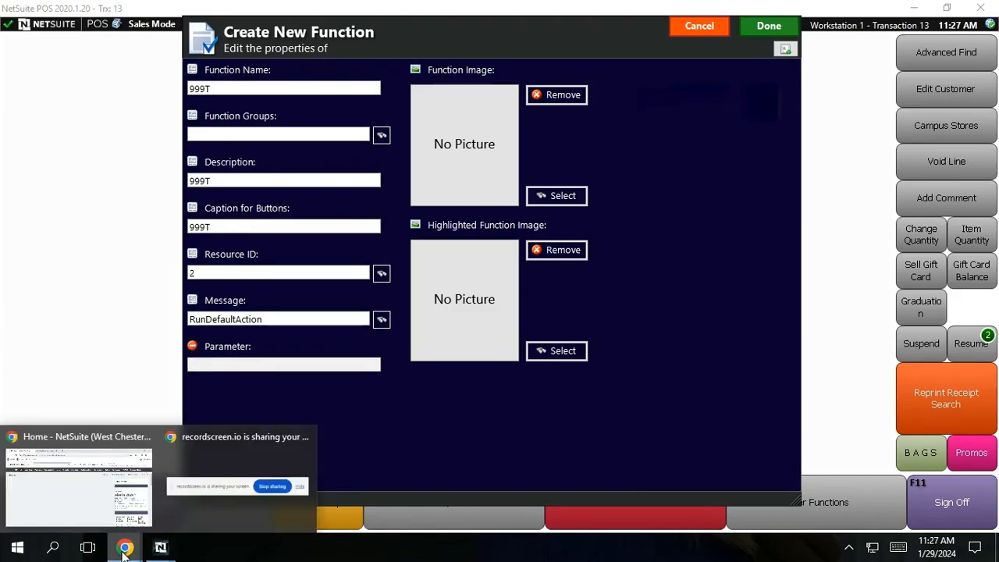
pyautogui.click(138, 499)
pyautogui.click(214, 108)
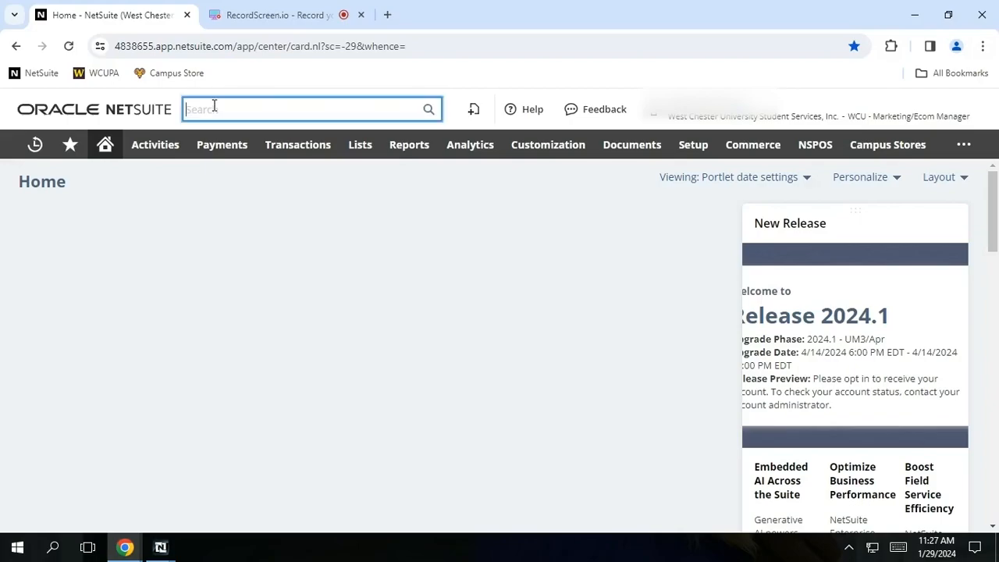
pyautogui.write('or')
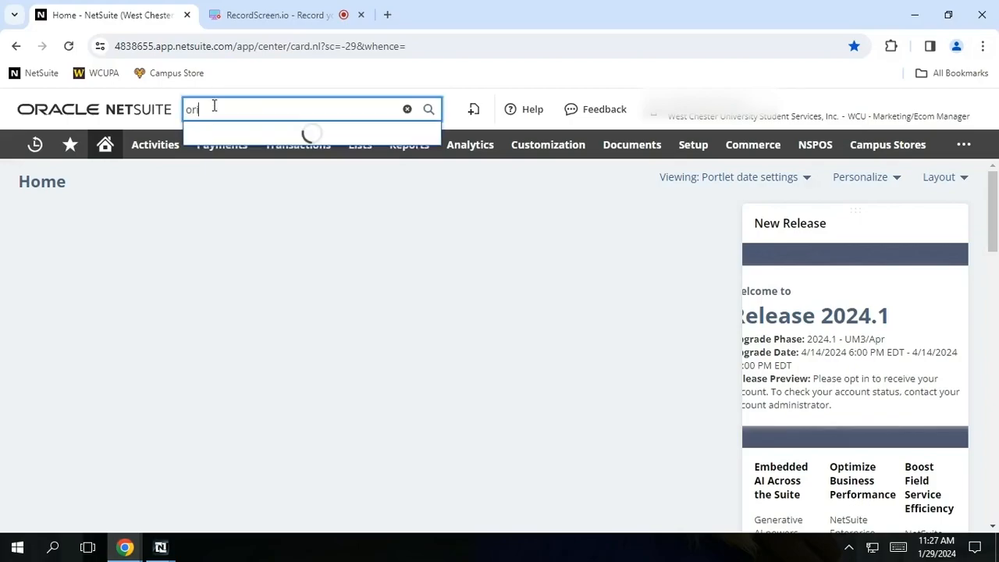
pyautogui.write('ientation')
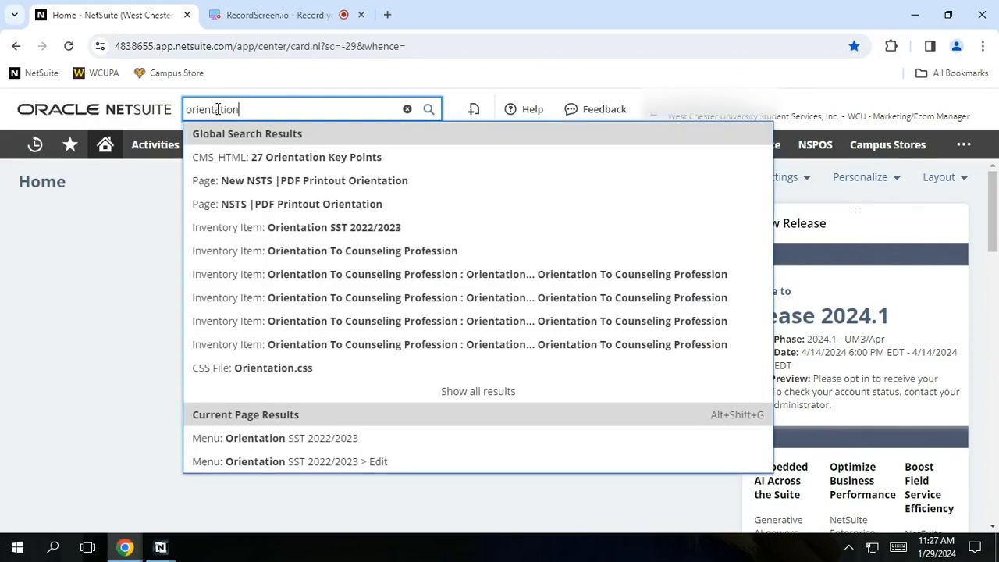
pyautogui.click(326, 227)
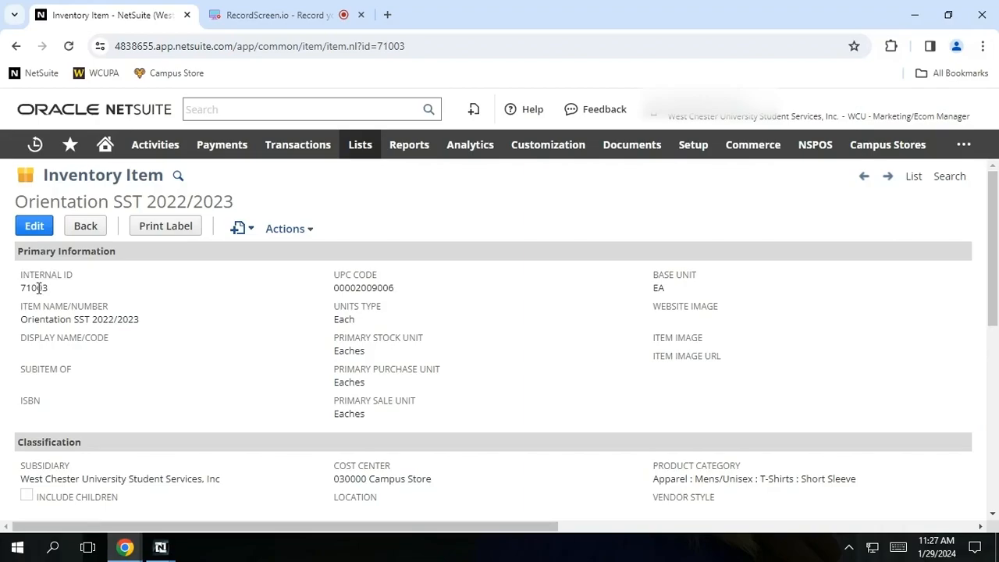
pyautogui.doubleClick(38, 288)
# Switch back to NetSuite POS, set the new function's parameter to ITM71003 and save the function
pyautogui.click(162, 548)
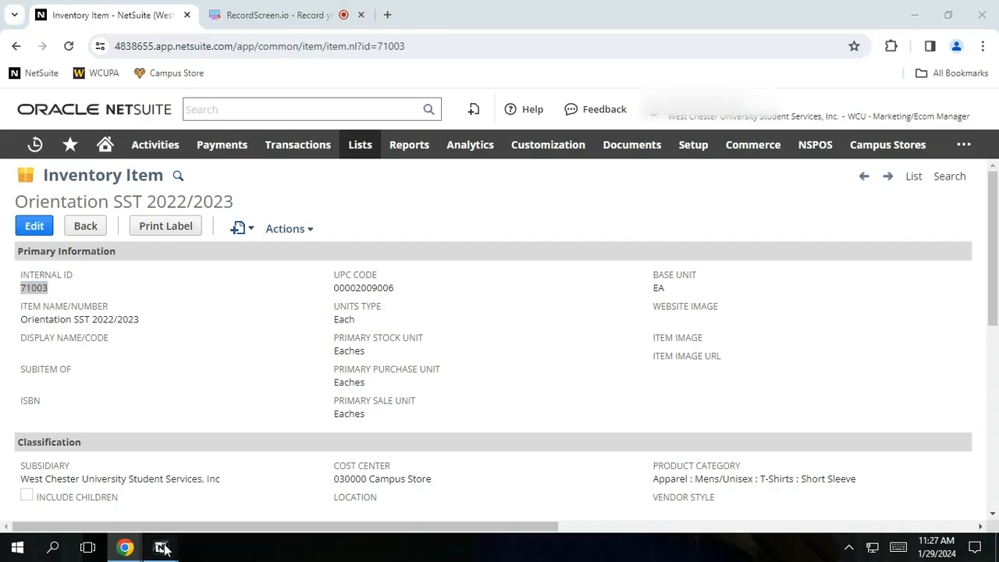
pyautogui.click(225, 492)
pyautogui.click(247, 362)
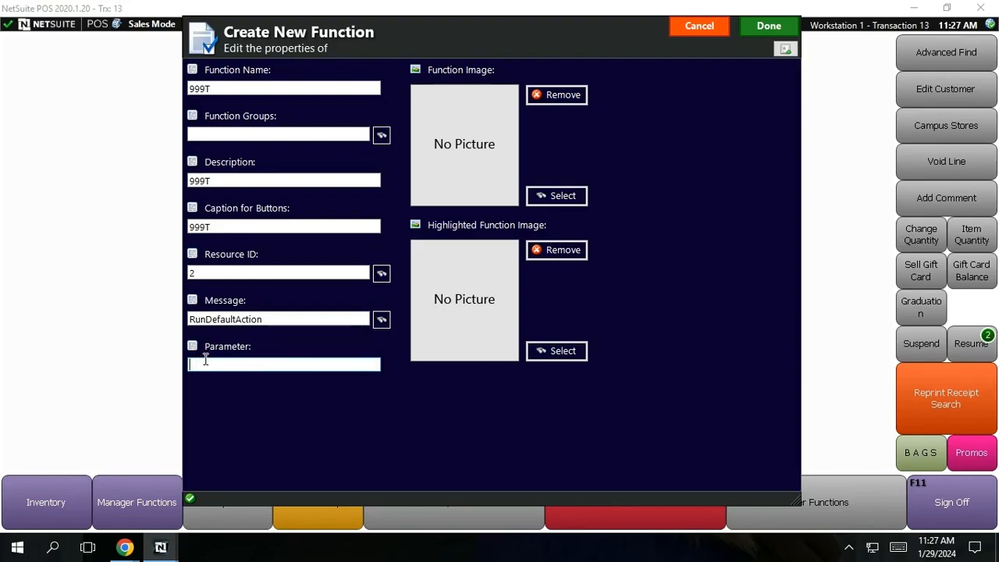
pyautogui.write('ITM73')
pyautogui.write('03')
pyautogui.click(757, 30)
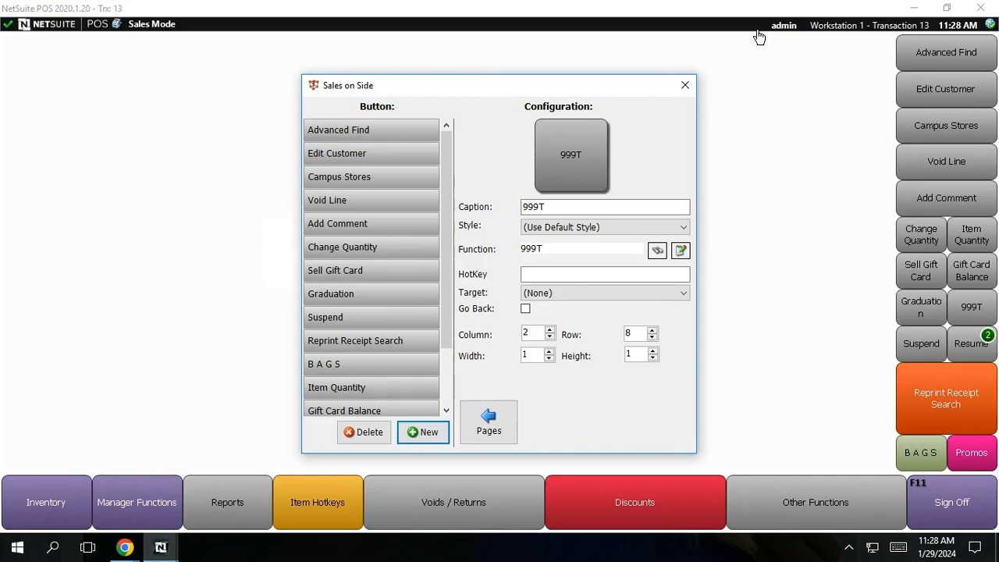
# Change the new button's caption to 999T-shirt and its style to Purple
pyautogui.click(625, 209)
pyautogui.write('-shi')
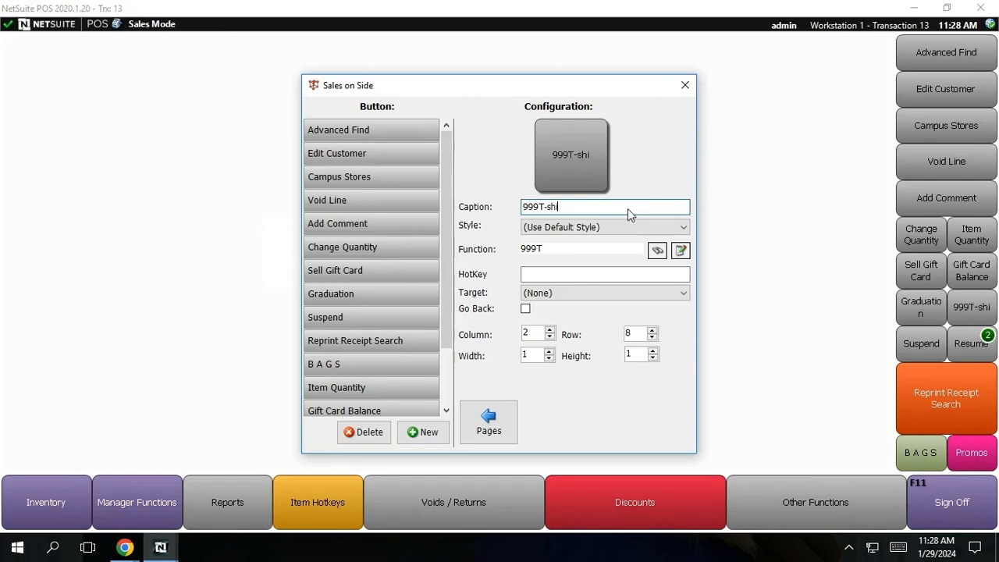
pyautogui.write('rt')
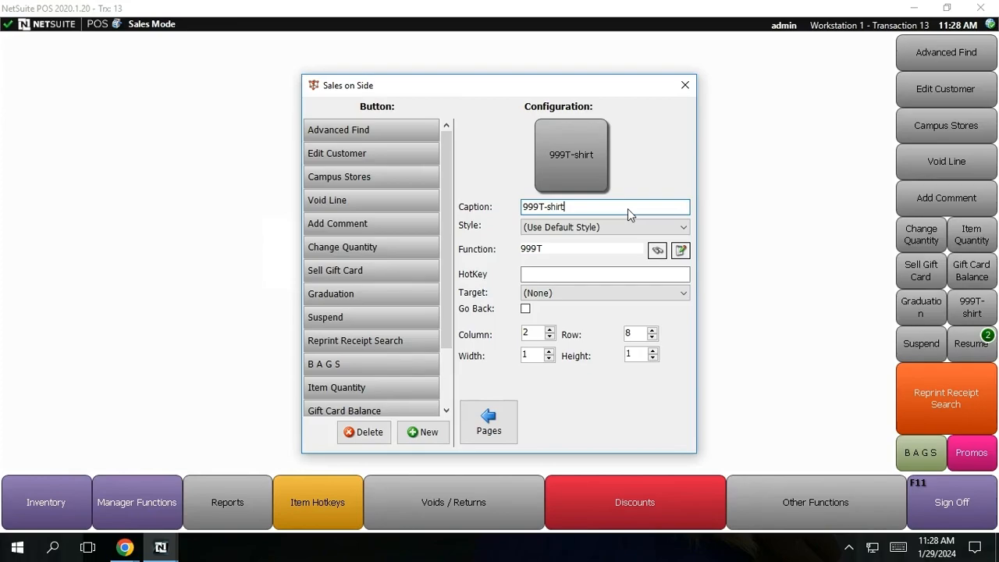
pyautogui.click(629, 228)
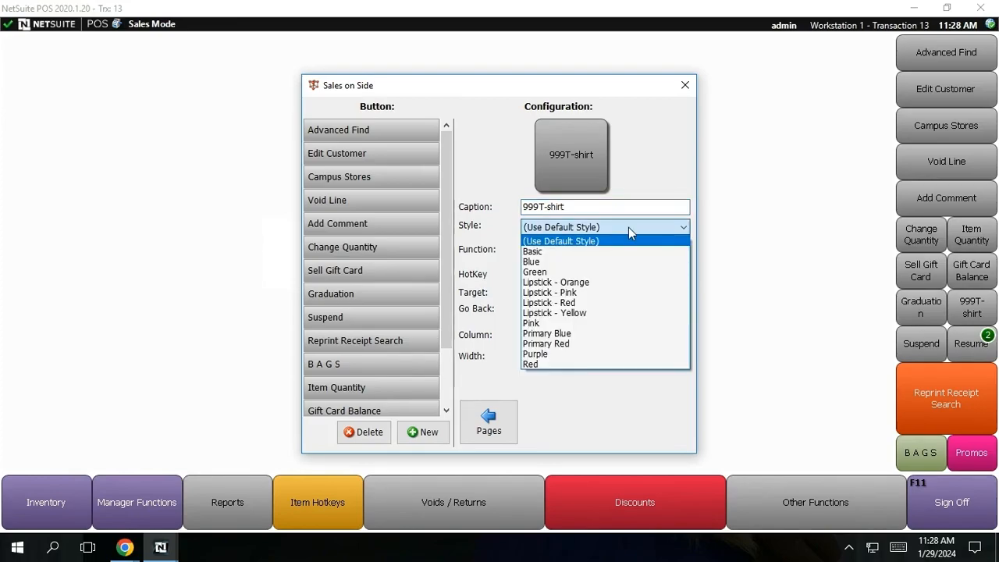
pyautogui.click(623, 275)
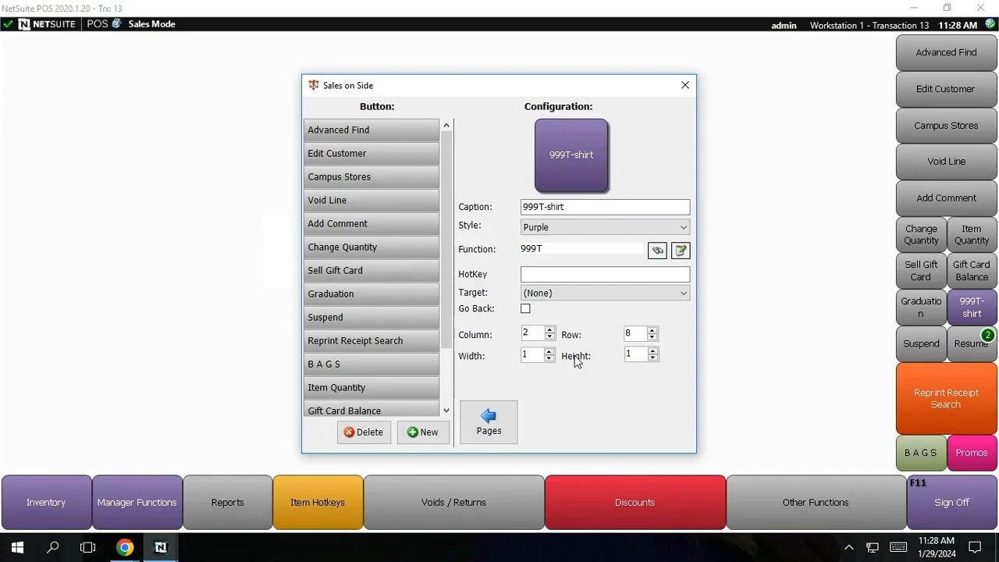
# Open the properties of the button's 999T function, check the parameter and close them
pyautogui.click(681, 250)
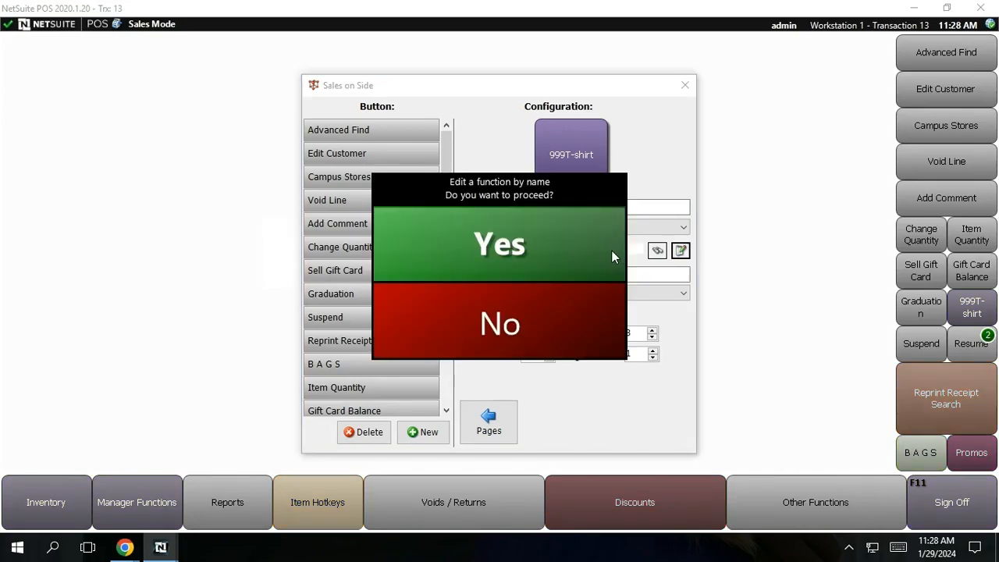
pyautogui.click(611, 250)
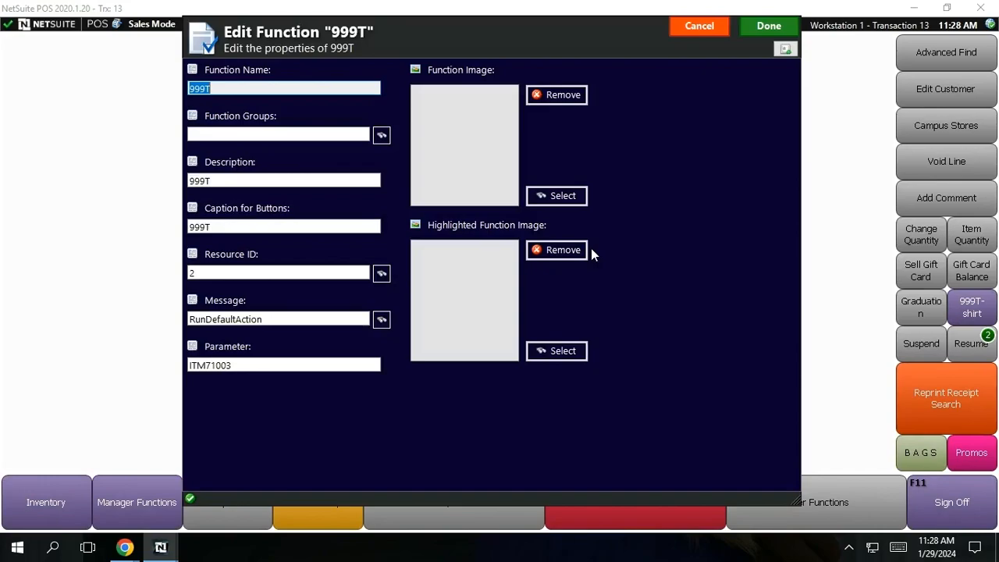
pyautogui.click(258, 364)
pyautogui.click(751, 31)
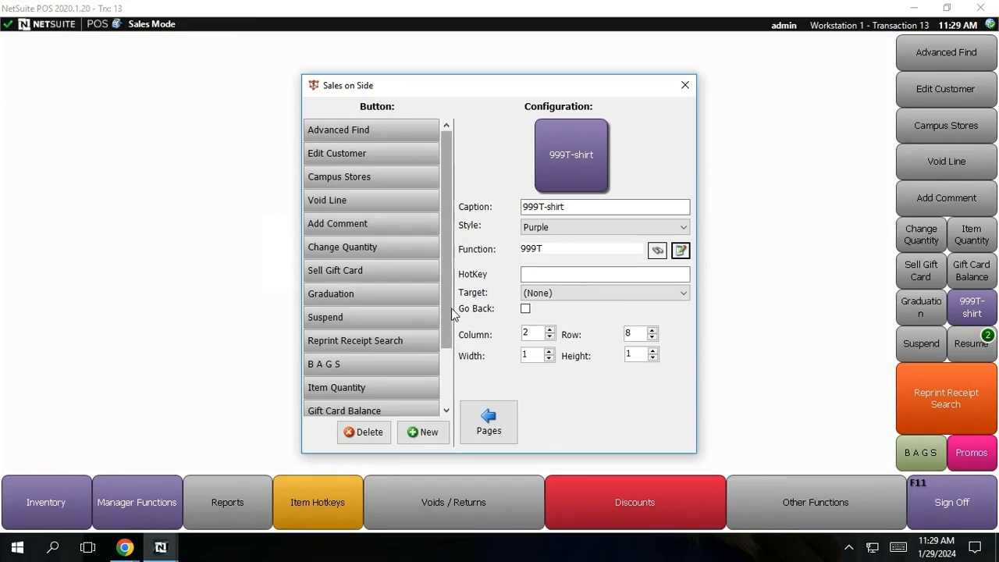
# Swap the Resume and 999T-shirt buttons by setting Resume to row 8 and 999T-shirt to row 9
pyautogui.moveTo(451, 311); pyautogui.dragTo(441, 361)
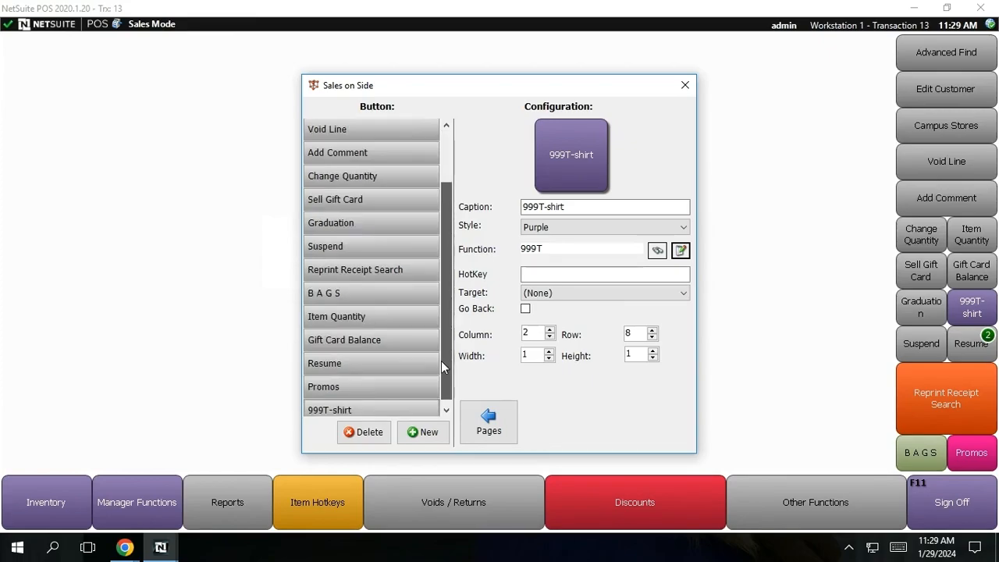
pyautogui.click(398, 360)
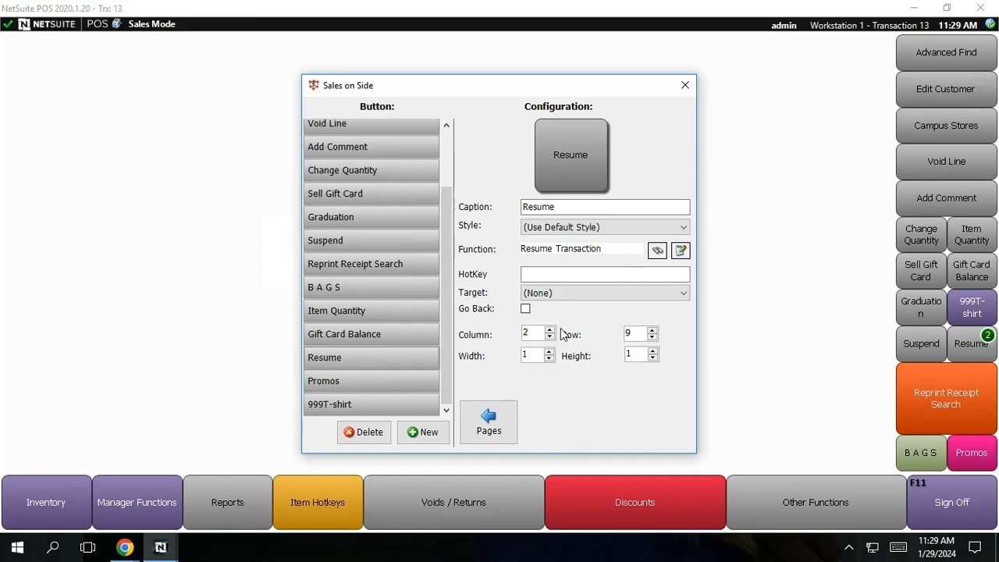
pyautogui.click(652, 338)
pyautogui.click(653, 338)
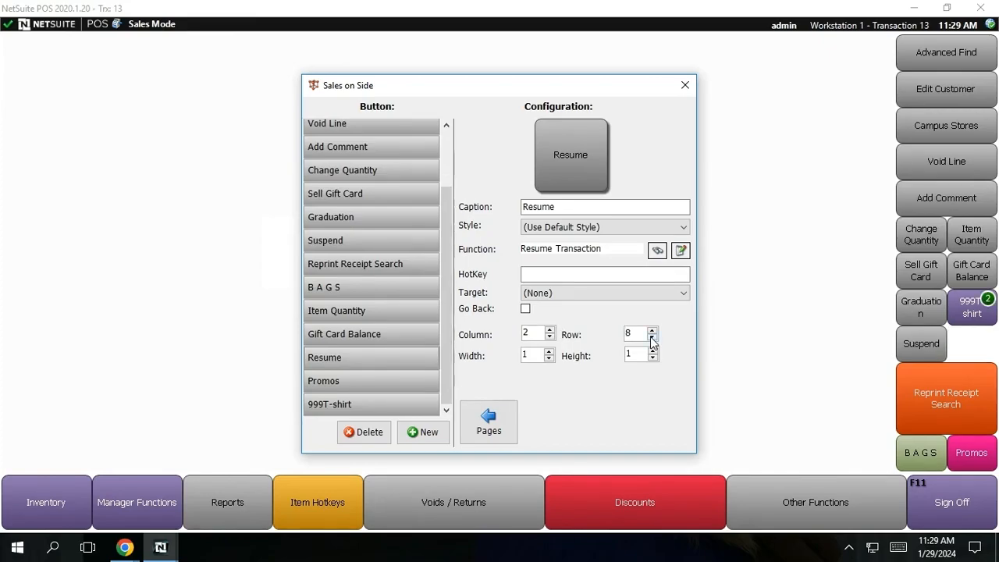
pyautogui.click(433, 404)
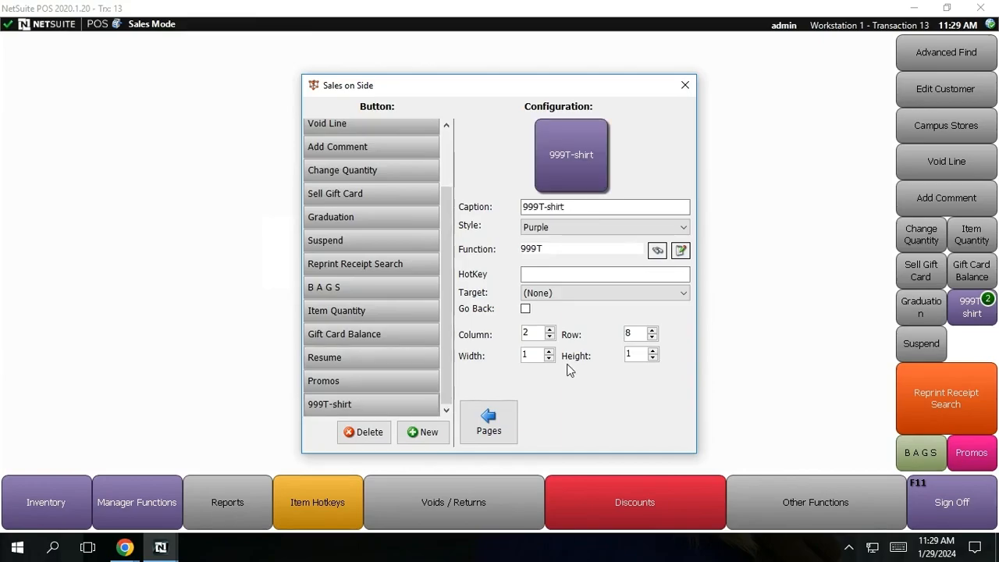
pyautogui.click(652, 329)
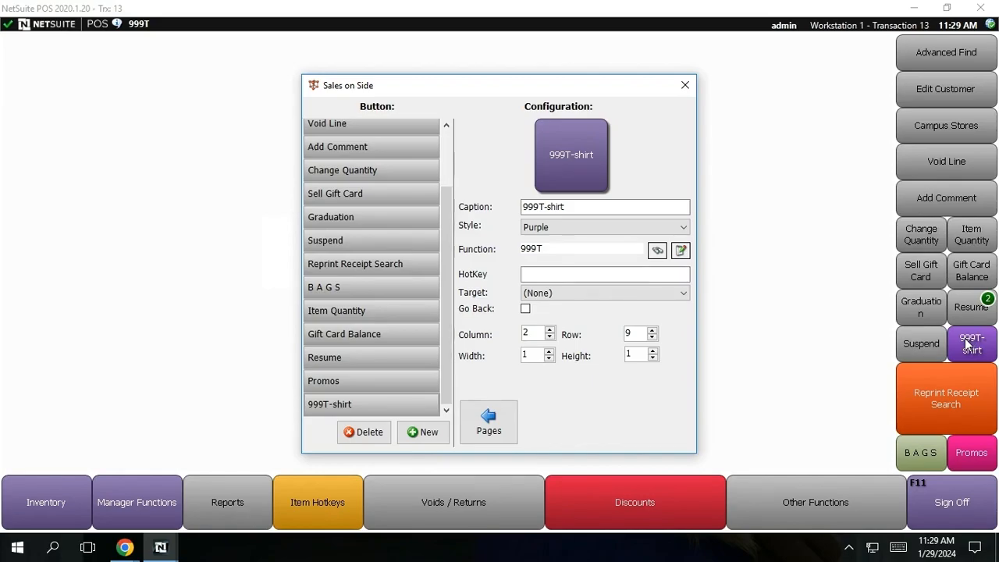
# Return the 999T-shirt button to row 8 and select the Resume button for editing
pyautogui.click(652, 338)
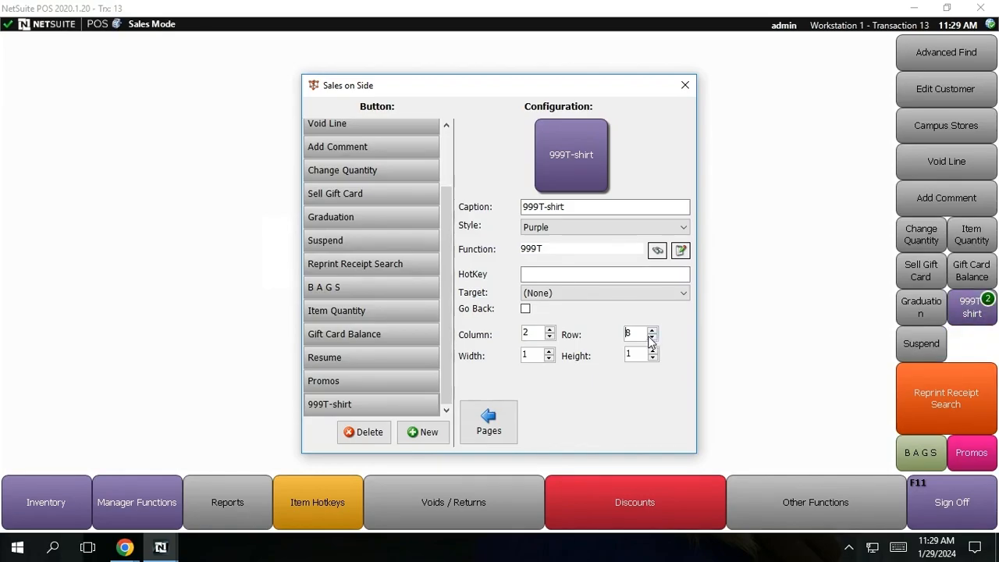
pyautogui.click(426, 360)
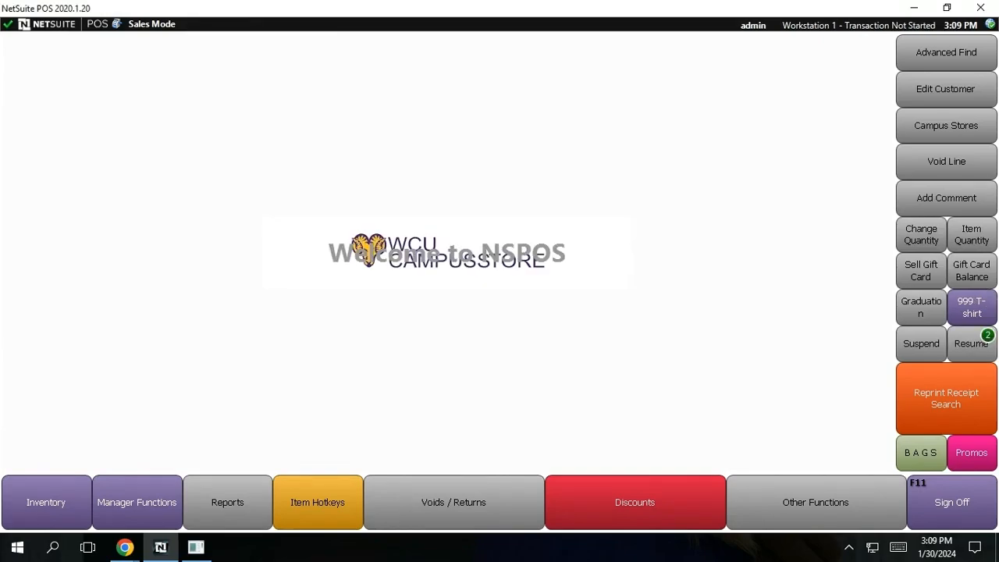
# Test the new purple 999 T-shirt button from the sales screen
pyautogui.click(972, 307)
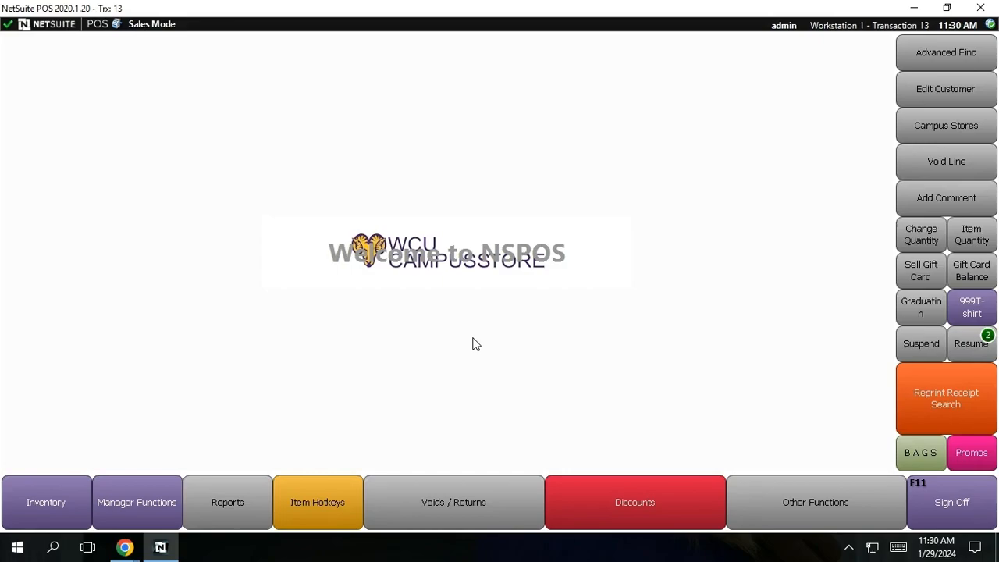
# Find and run the Button Edit function, and open the button list of the Side bar's Sales page
pyautogui.press('F12')
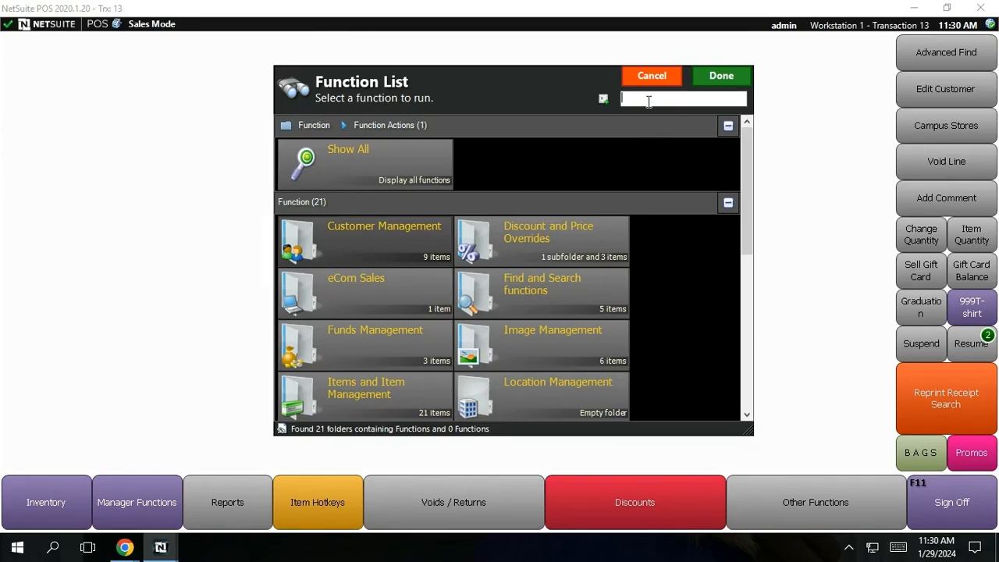
pyautogui.write('button edit')
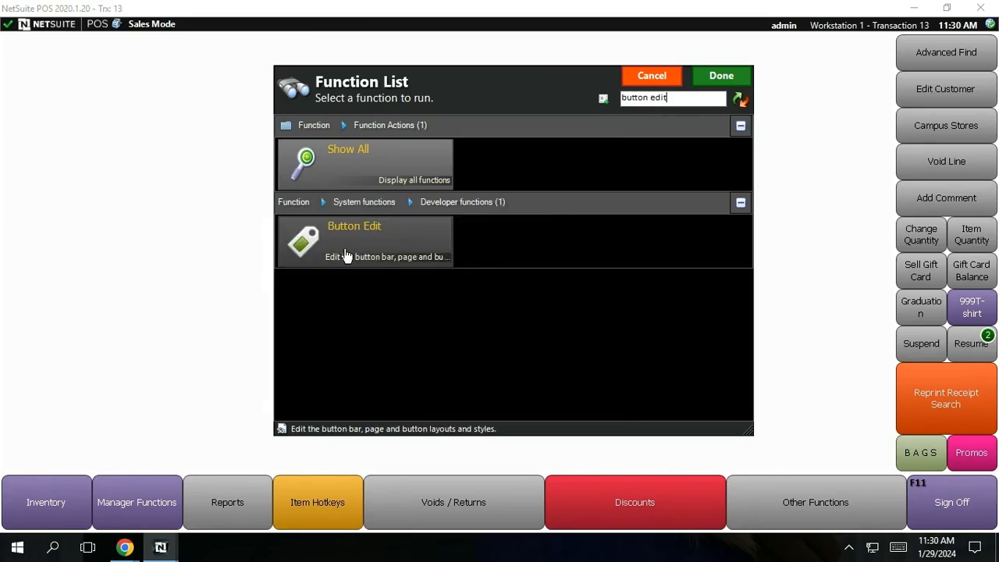
pyautogui.click(351, 250)
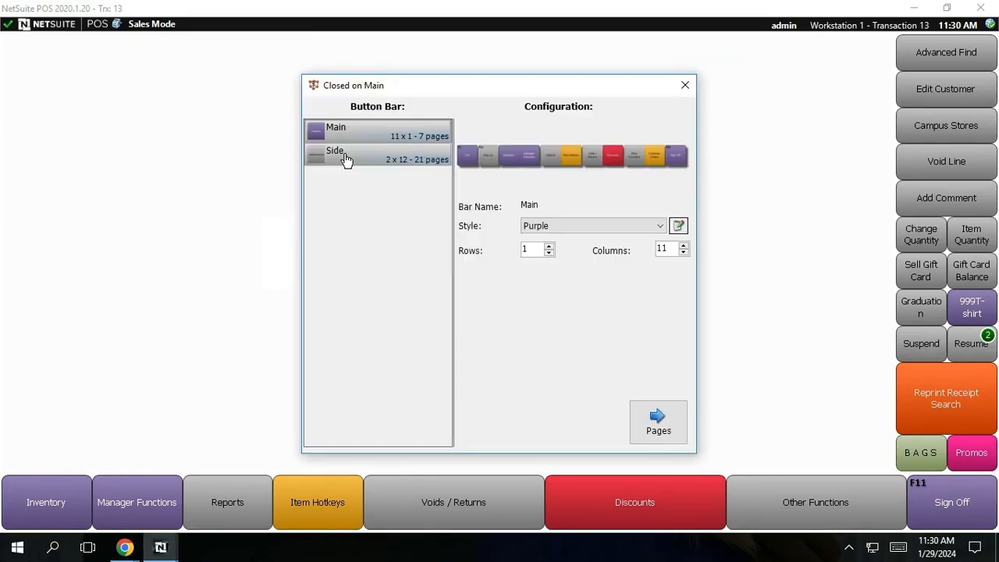
pyautogui.click(347, 158)
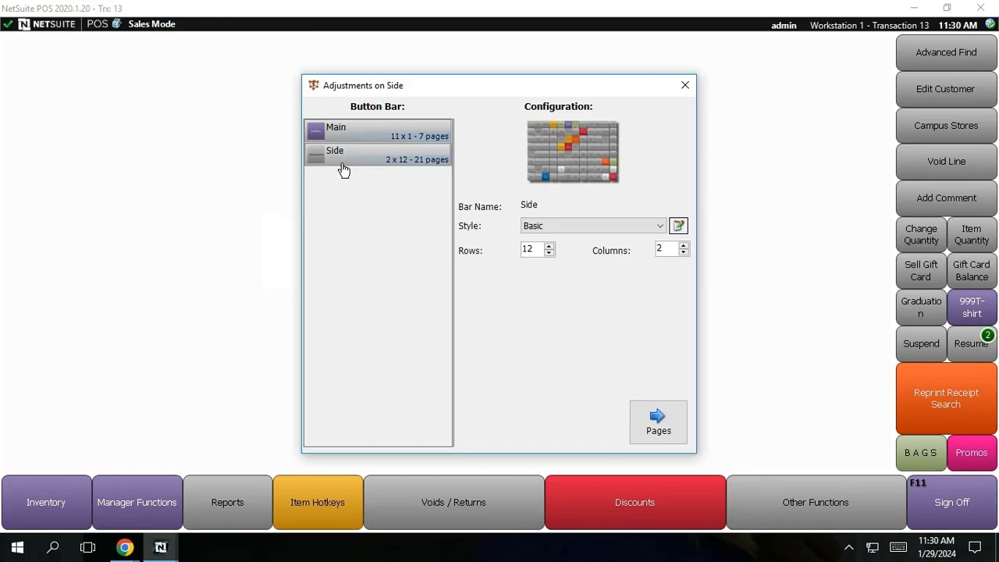
pyautogui.click(648, 417)
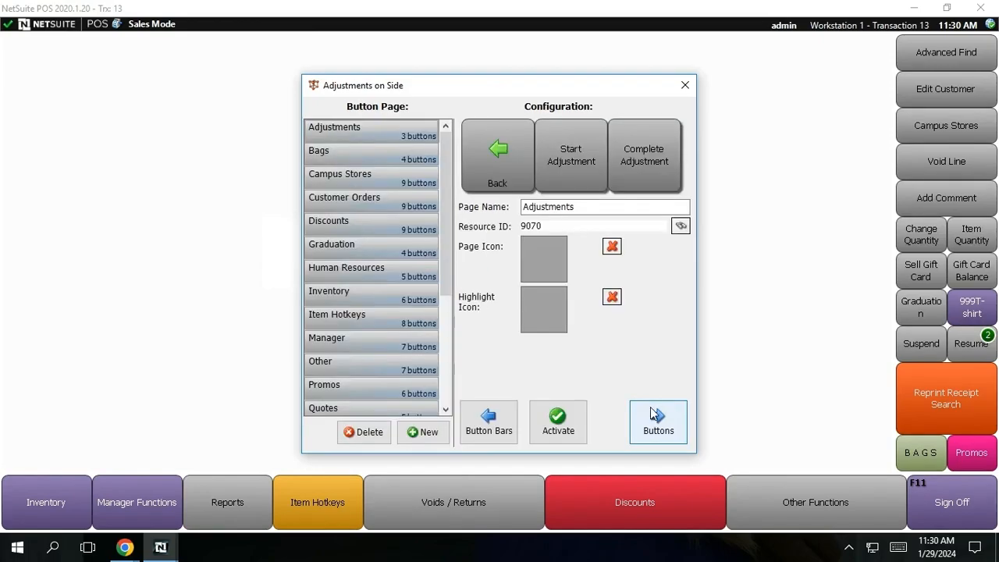
pyautogui.scroll(-3, 446, 407)
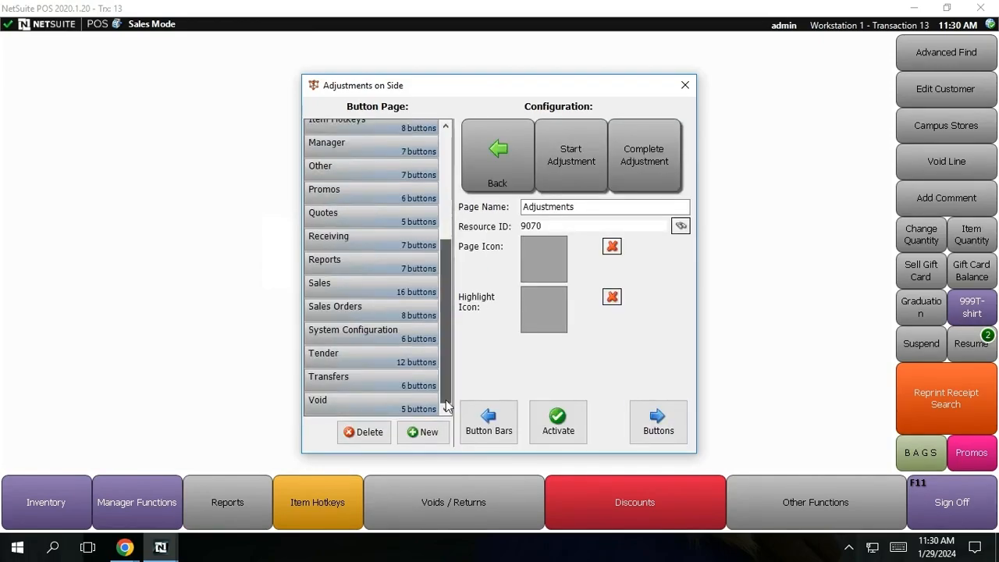
pyautogui.click(334, 292)
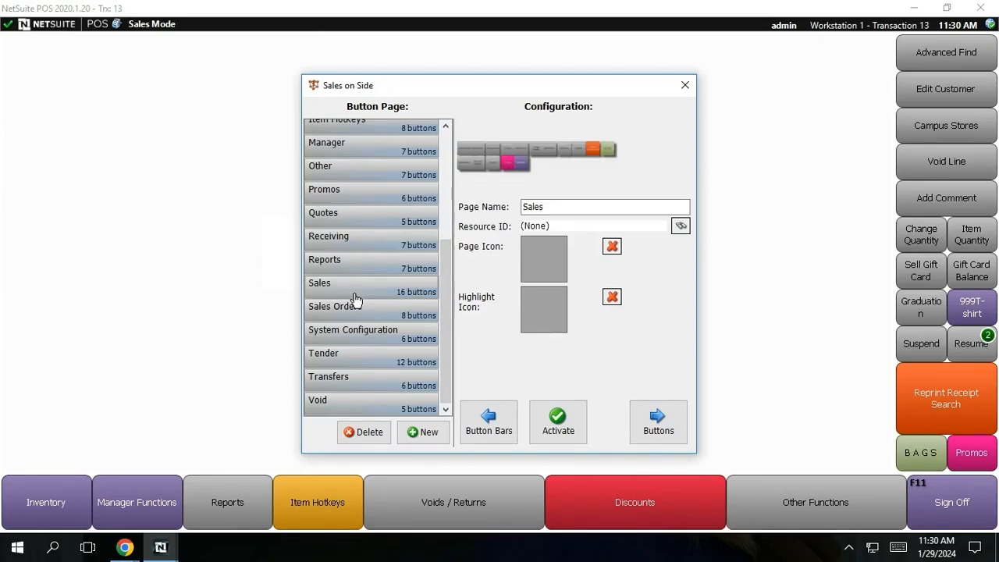
pyautogui.click(650, 414)
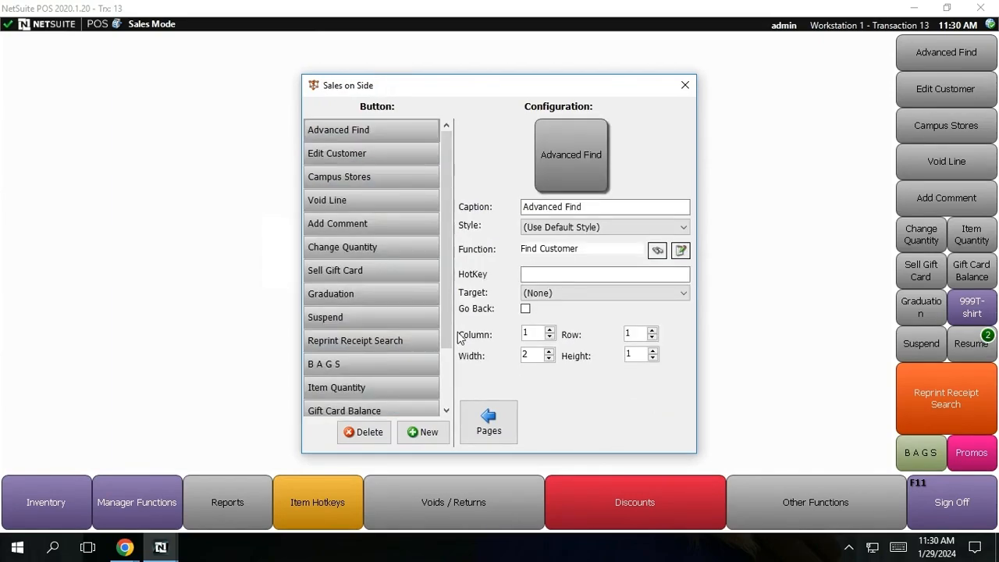
# Delete the 999T-shirt button from the Sales page and confirm the deletion
pyautogui.scroll(-3, 460, 336)
pyautogui.scroll(-1, 386, 413)
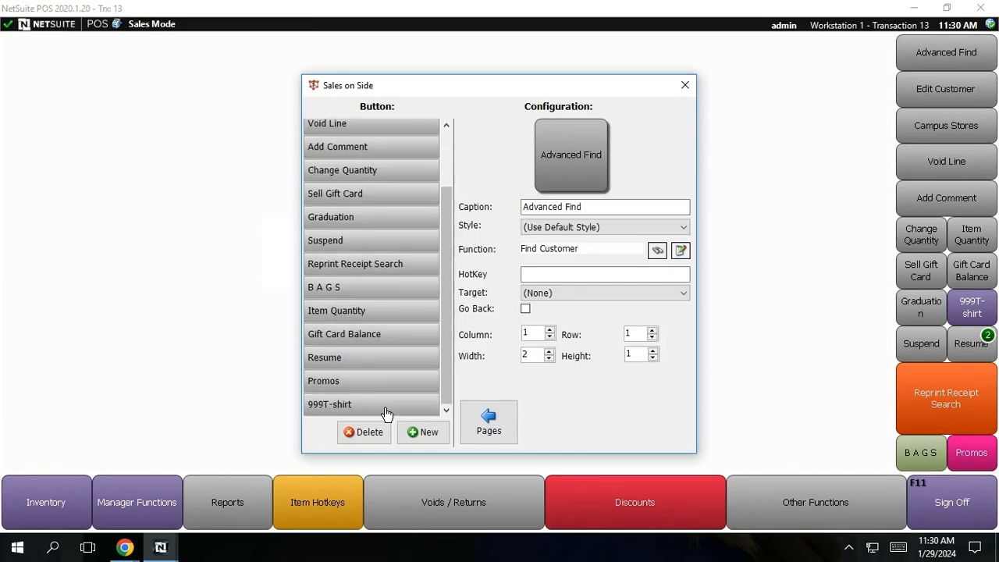
pyautogui.click(386, 405)
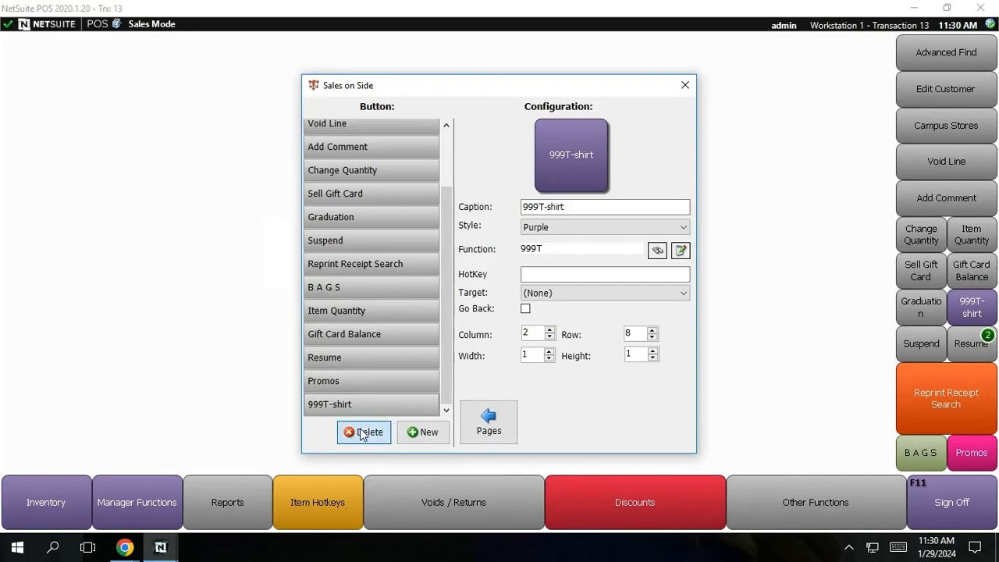
pyautogui.click(364, 434)
pyautogui.click(539, 332)
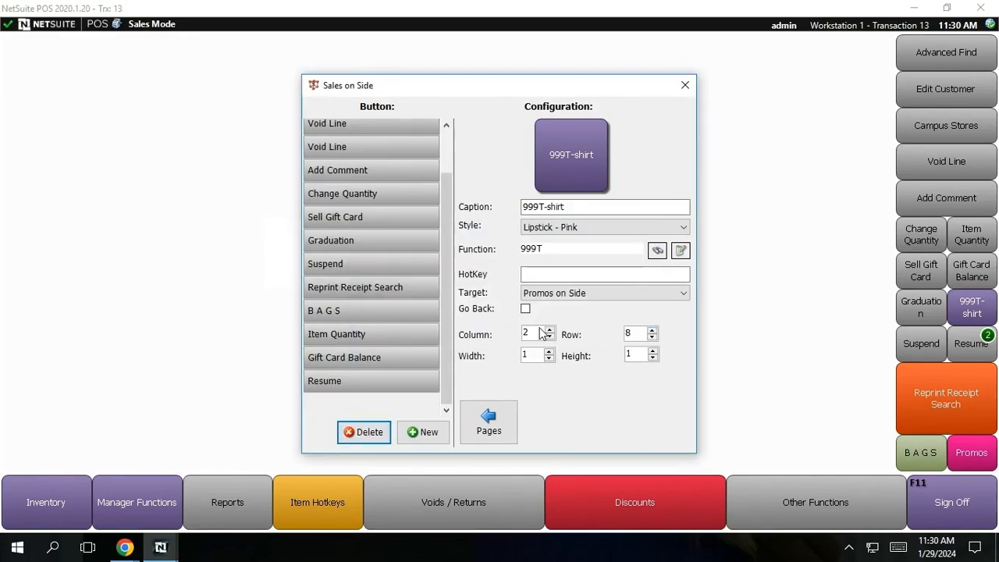